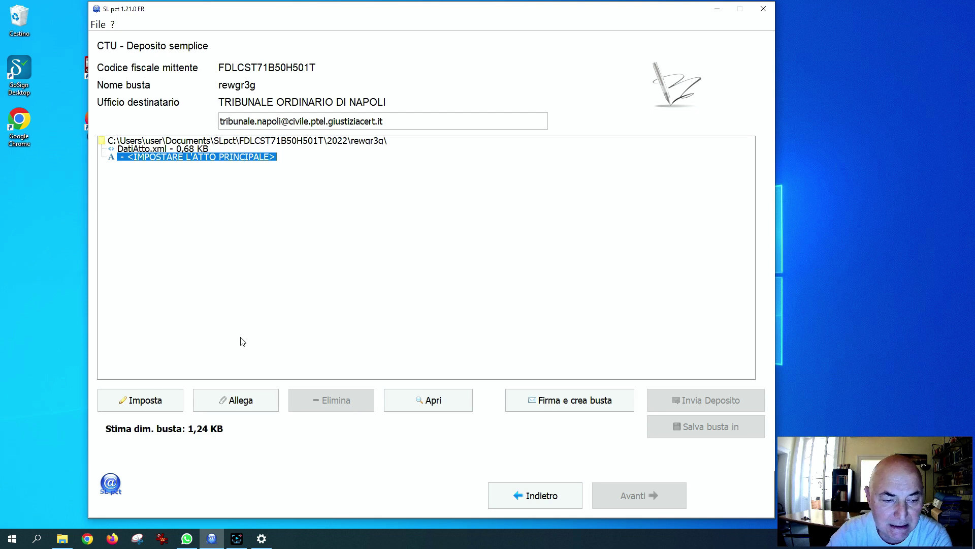
Make Citazione_SIGNED.pdf the main deed and add procura.pdf as an allegato semplice
left_click(163, 400)
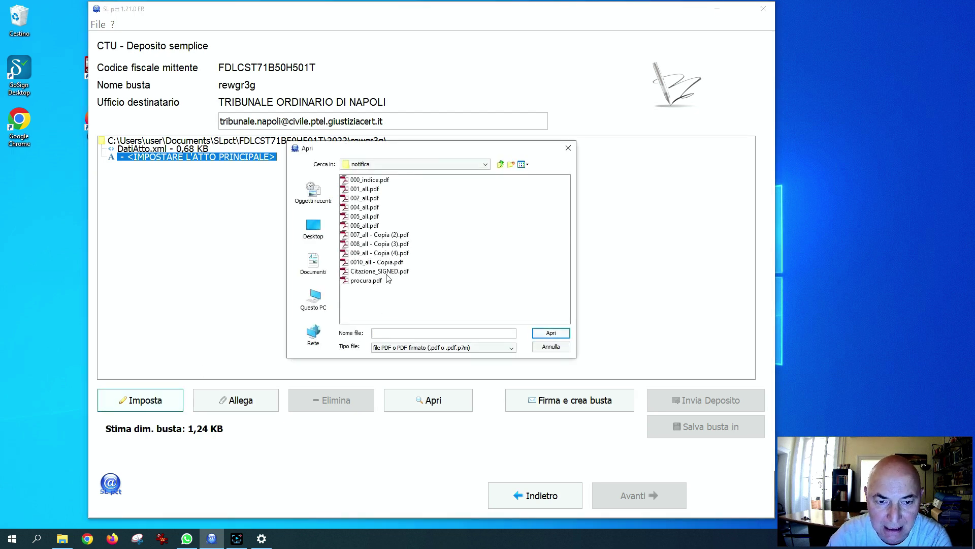
double_click(386, 272)
left_click(236, 400)
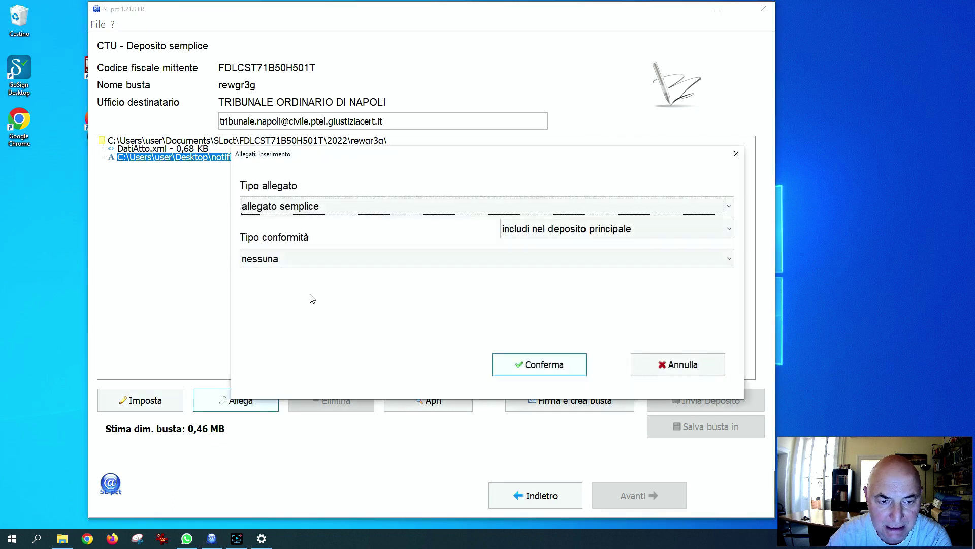
left_click(539, 363)
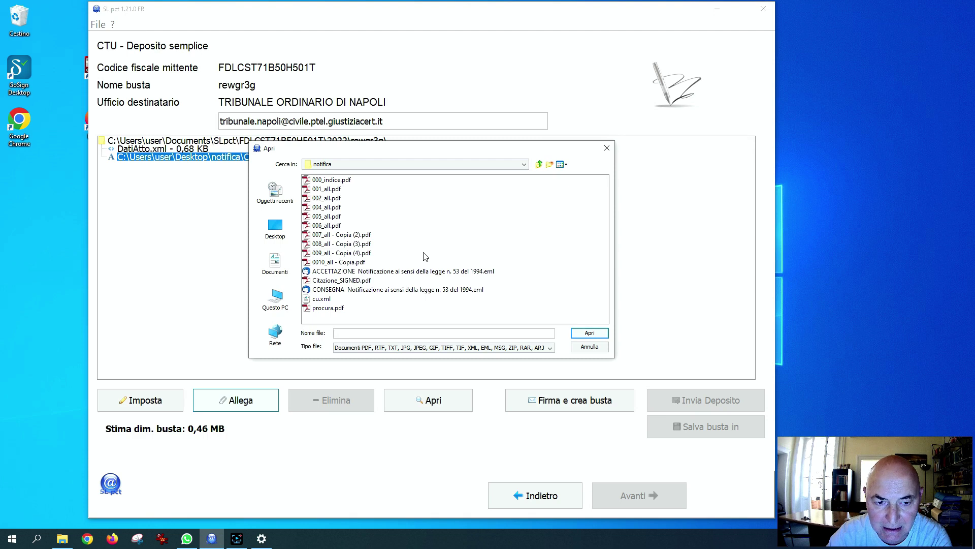
left_click(328, 308)
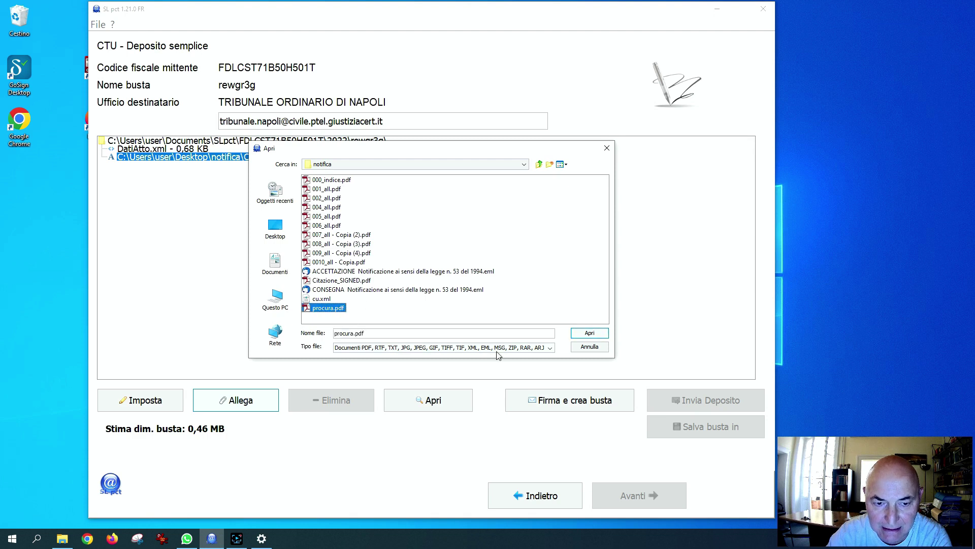
left_click(589, 333)
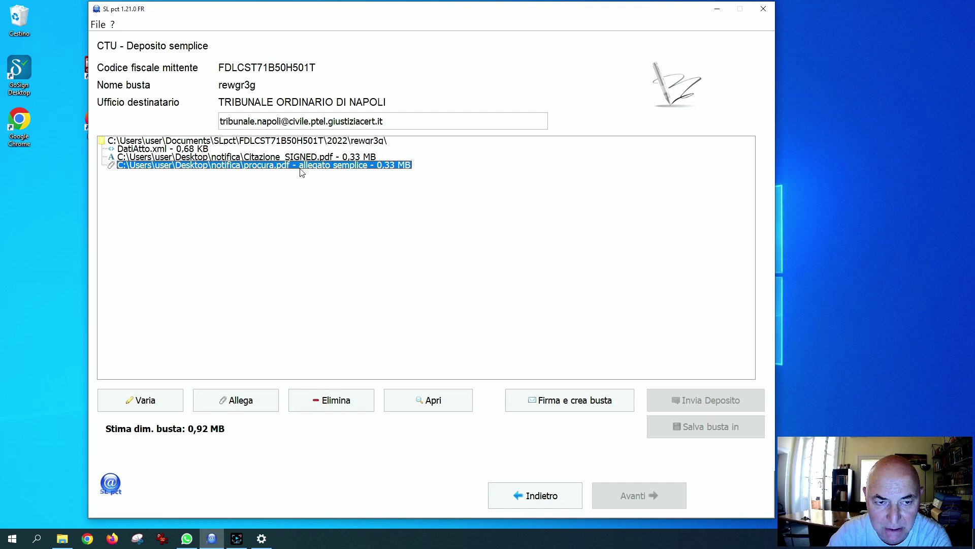
Change the procura.pdf attachment type to 'procura alle liti'
left_click(161, 403)
left_click(452, 217)
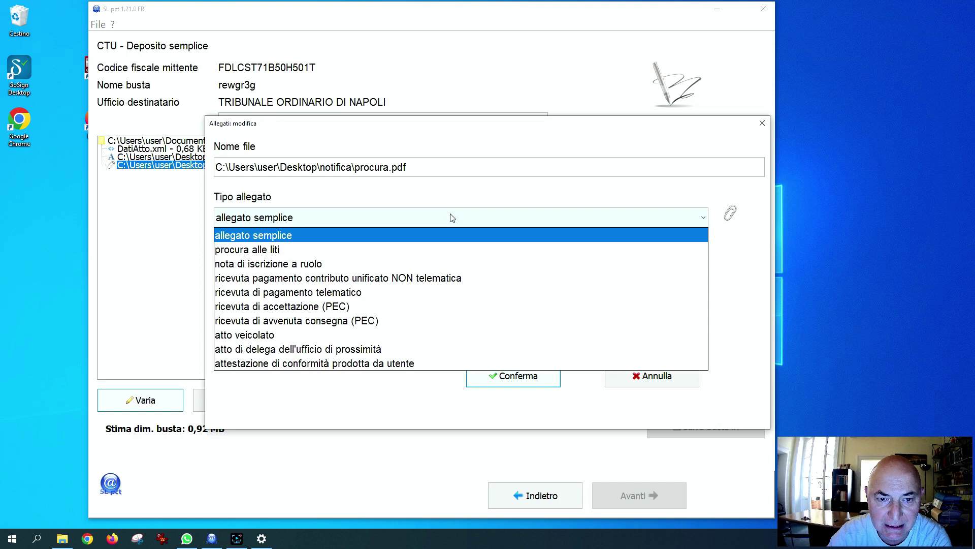
left_click(385, 254)
left_click(516, 376)
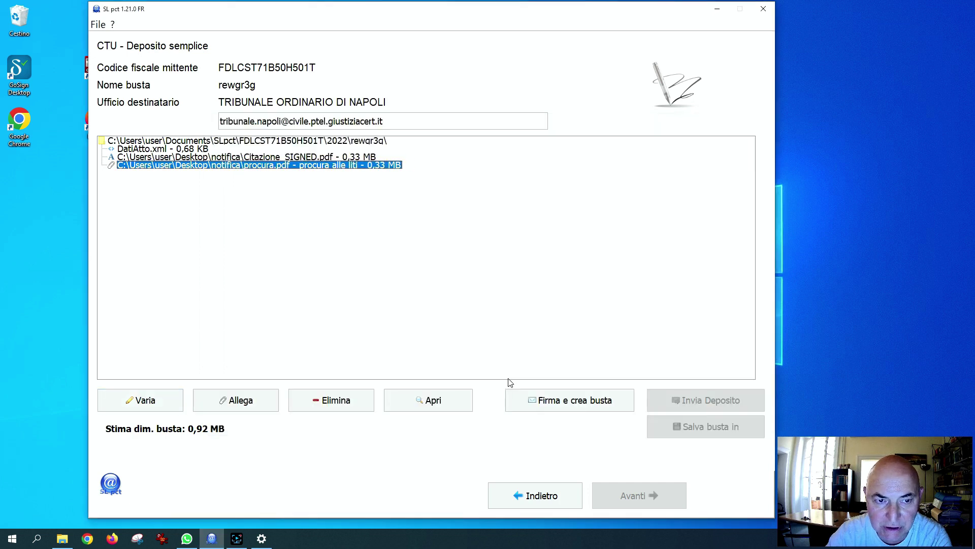
Attach cu.xml as the 'ricevuta di pagamento telematico'
left_click(233, 400)
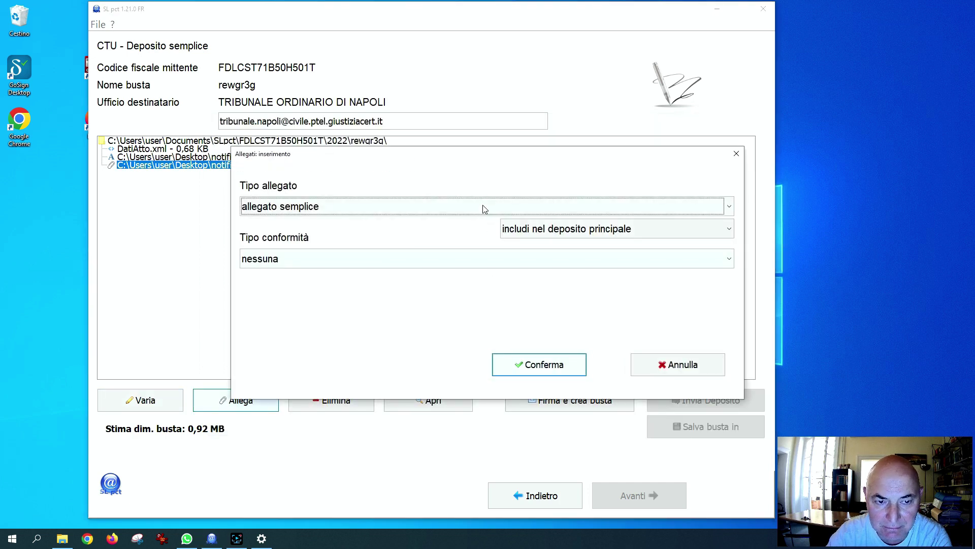
left_click(467, 209)
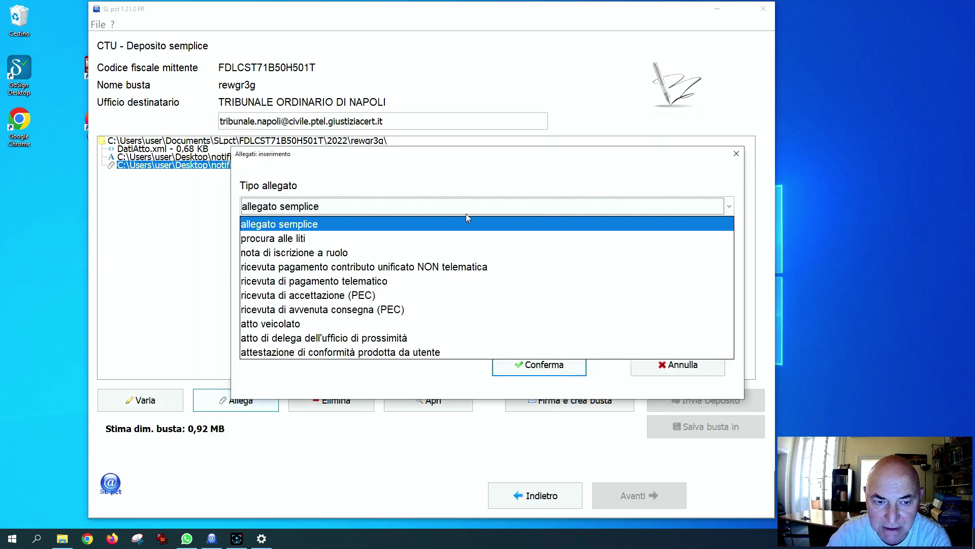
left_click(370, 281)
key("Return")
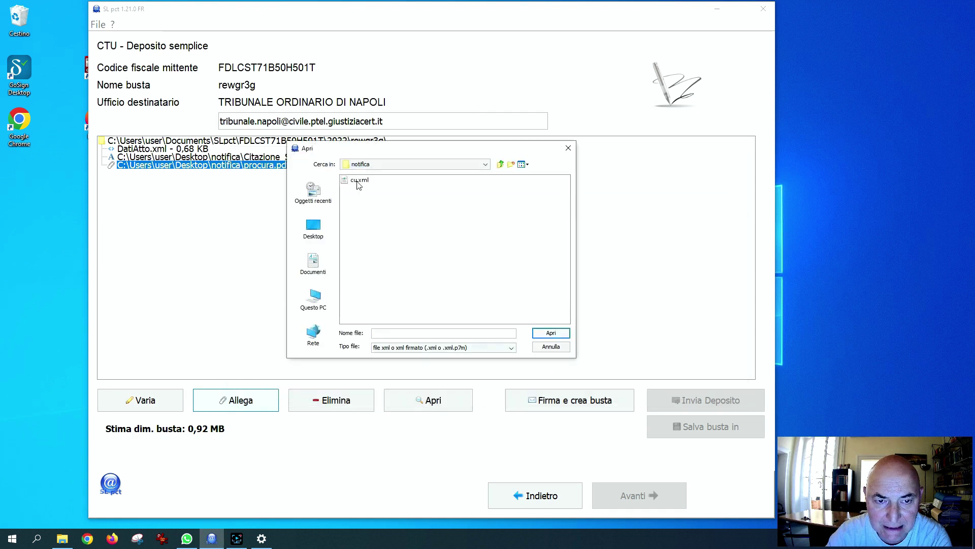
key("Return")
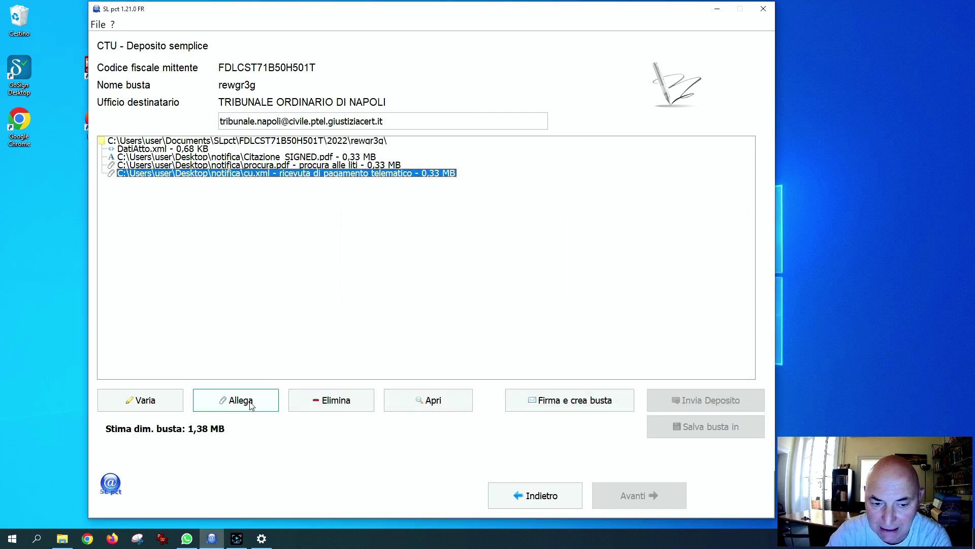
left_click(251, 406)
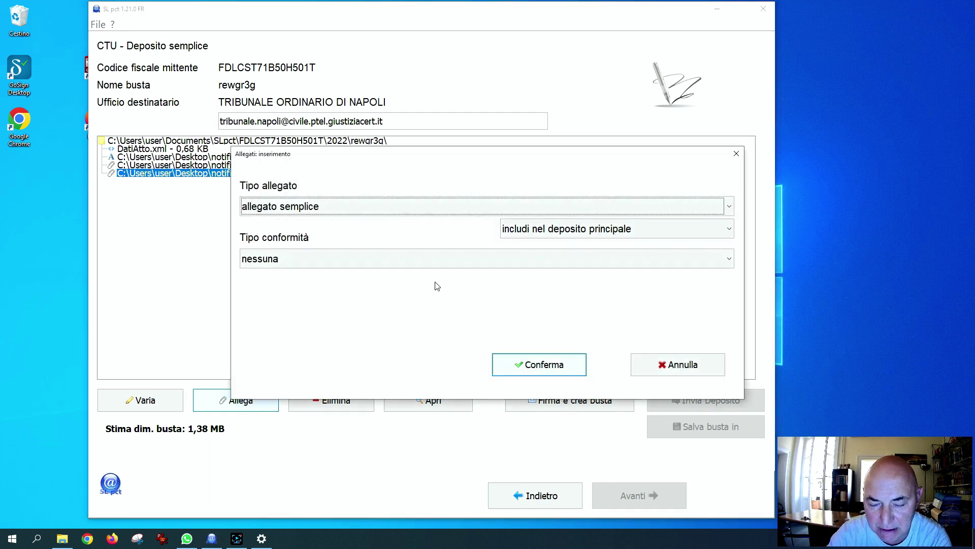
Attach the numbered PDFs from 000_indice.pdf to 0010_all - Copia.pdf as simple attachments
left_click(558, 372)
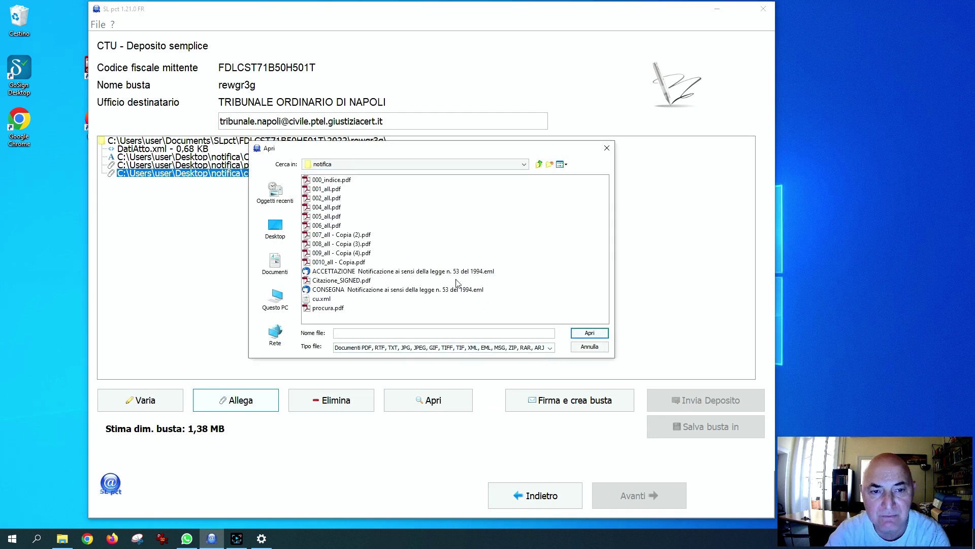
left_click_drag(337, 184, 337, 264)
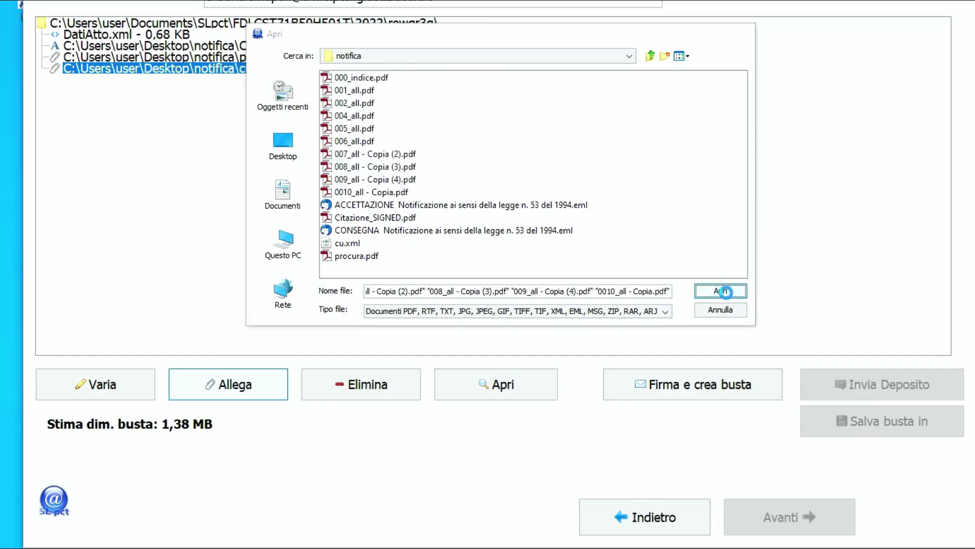
left_click(589, 333)
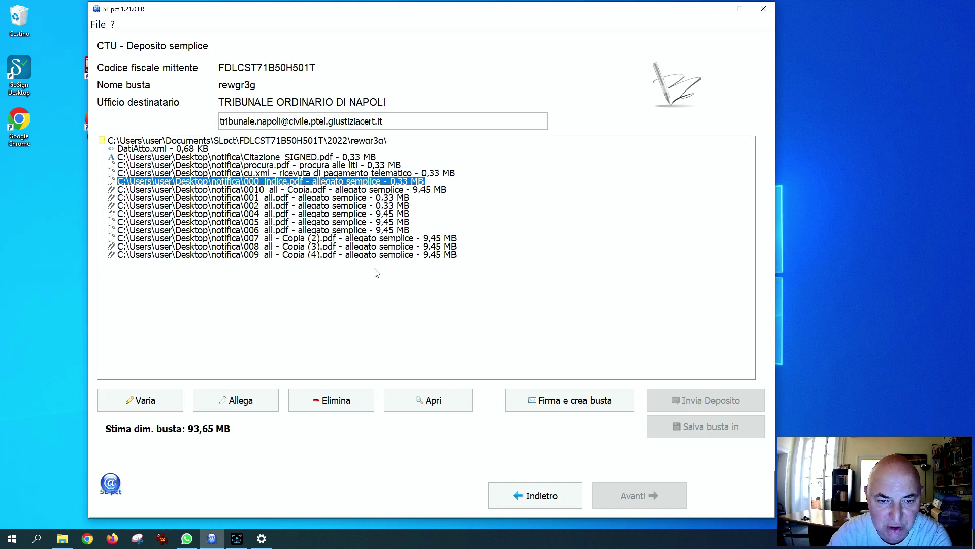
left_click(373, 255)
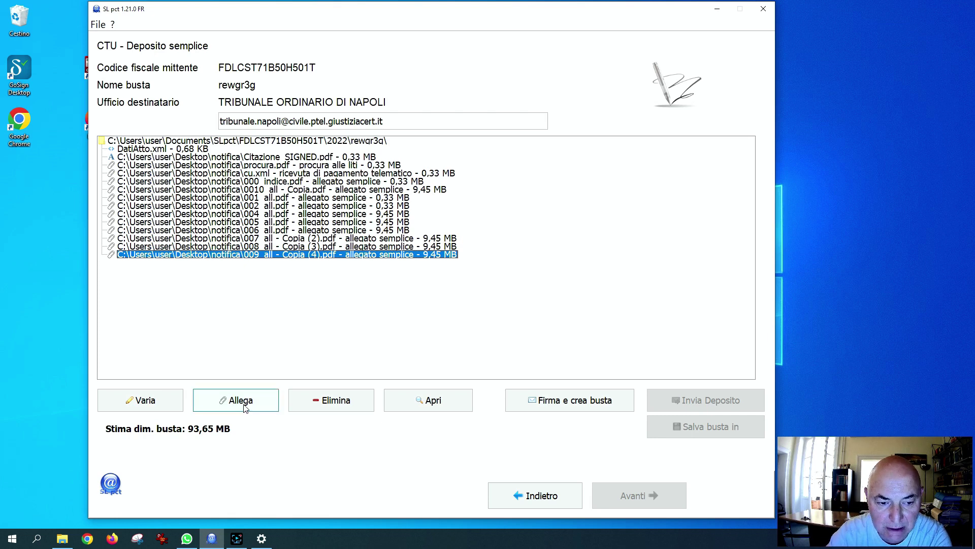
Move the 009 and 008 'Copia' attachments into the complementary deposit
left_click(168, 405)
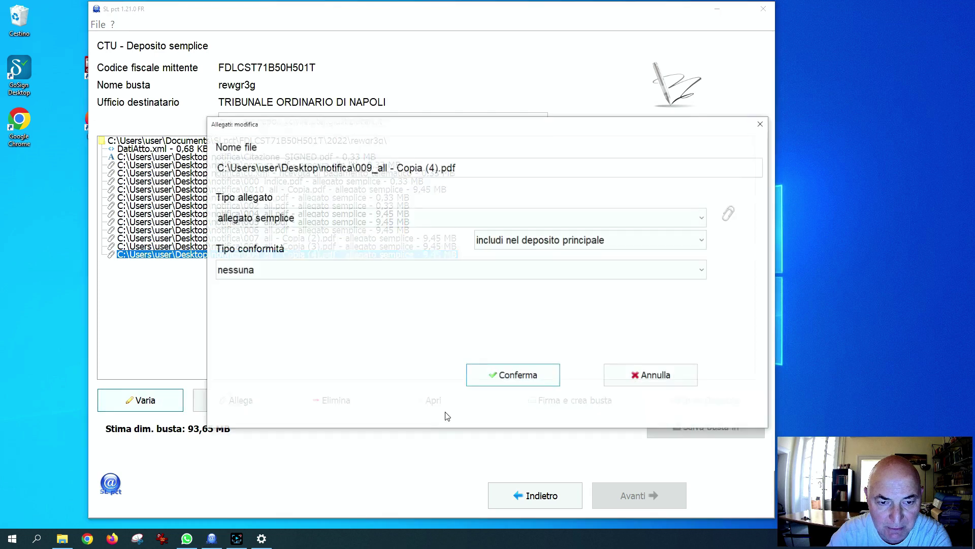
left_click(673, 244)
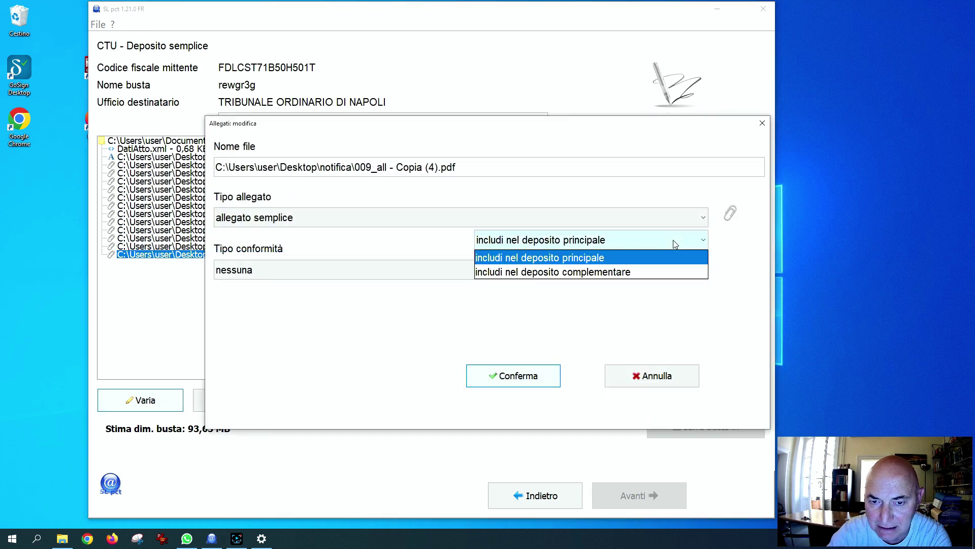
left_click(629, 273)
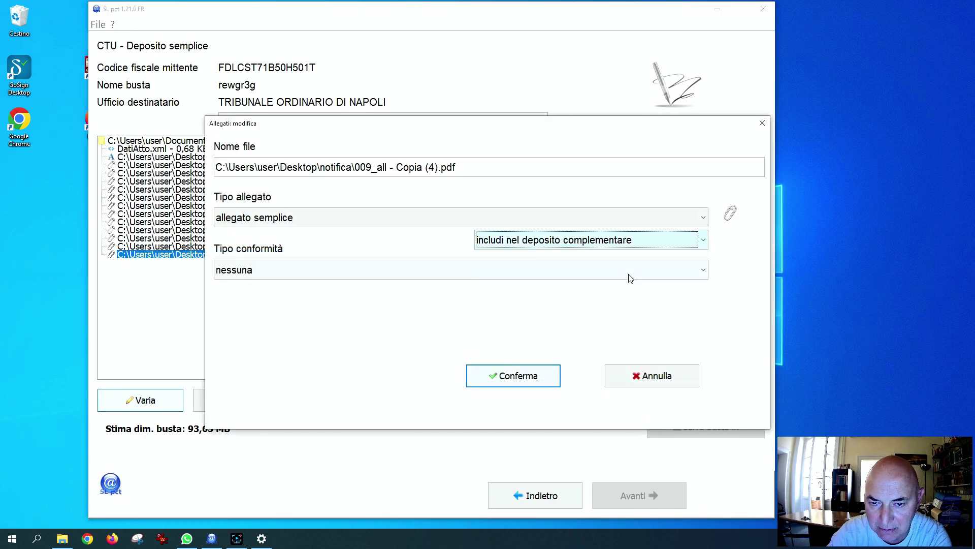
left_click(528, 380)
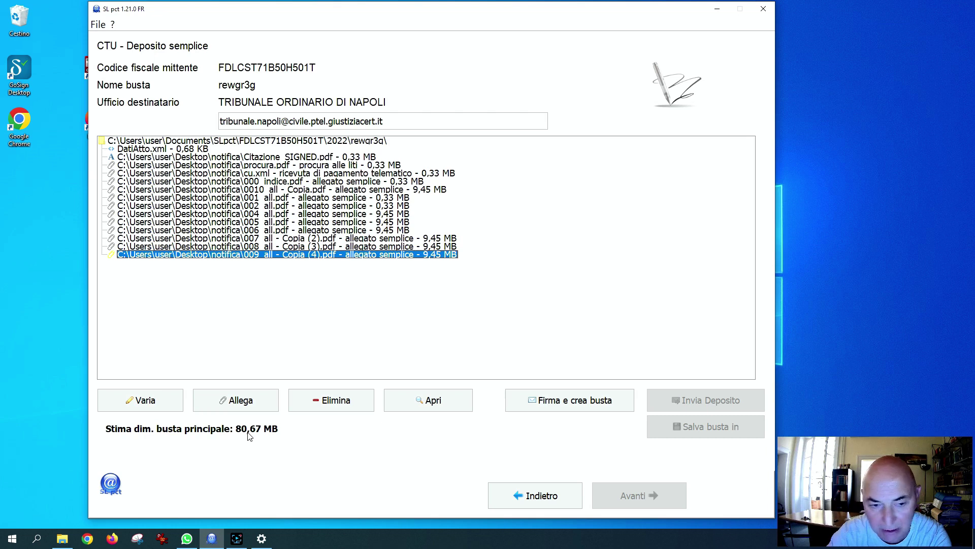
left_click(257, 247)
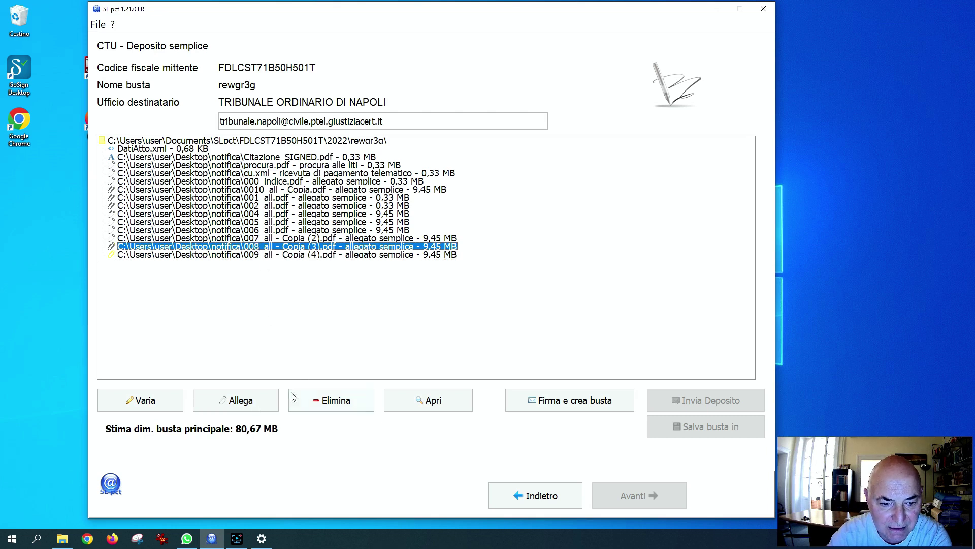
left_click(159, 407)
left_click(526, 270)
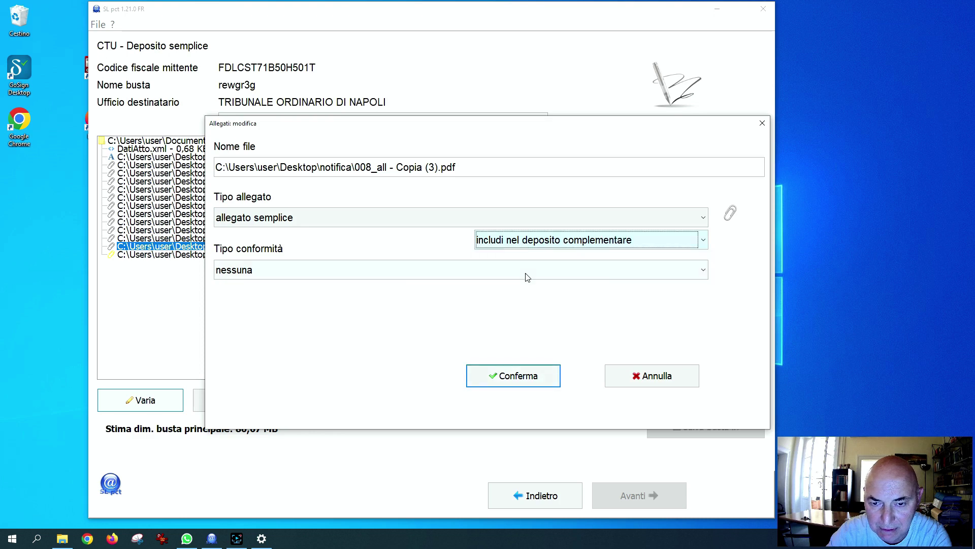
left_click(519, 380)
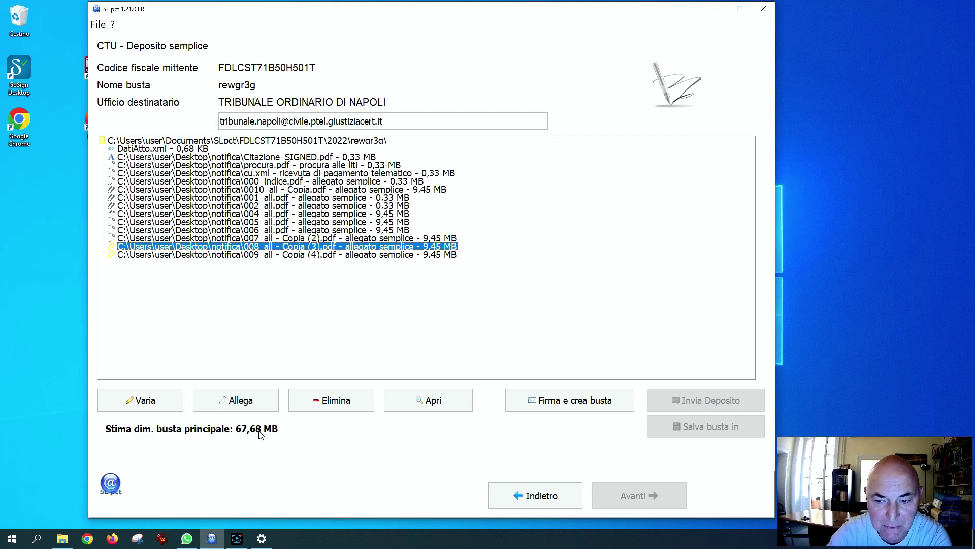
Move the 007 'Copia' attachment into the complementary deposit as well
key("Up")
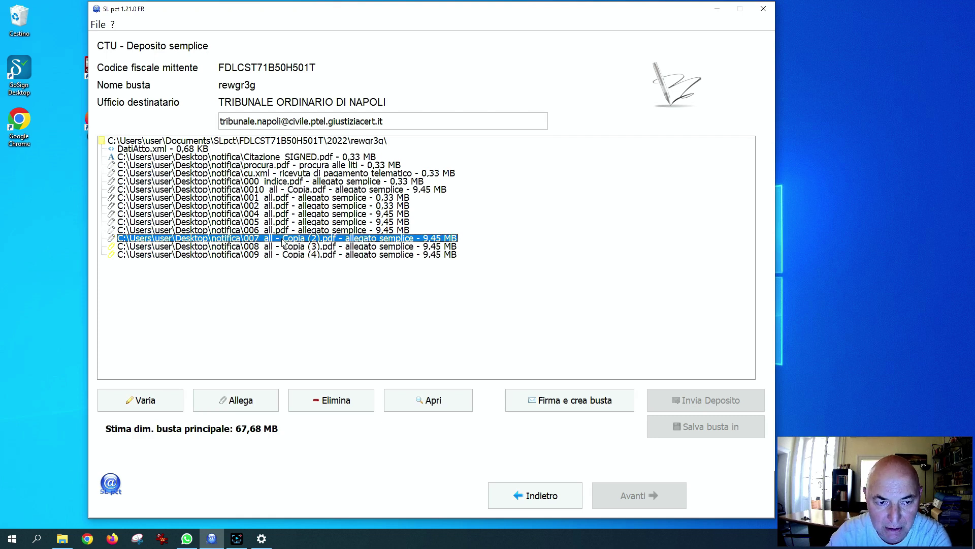
left_click(163, 404)
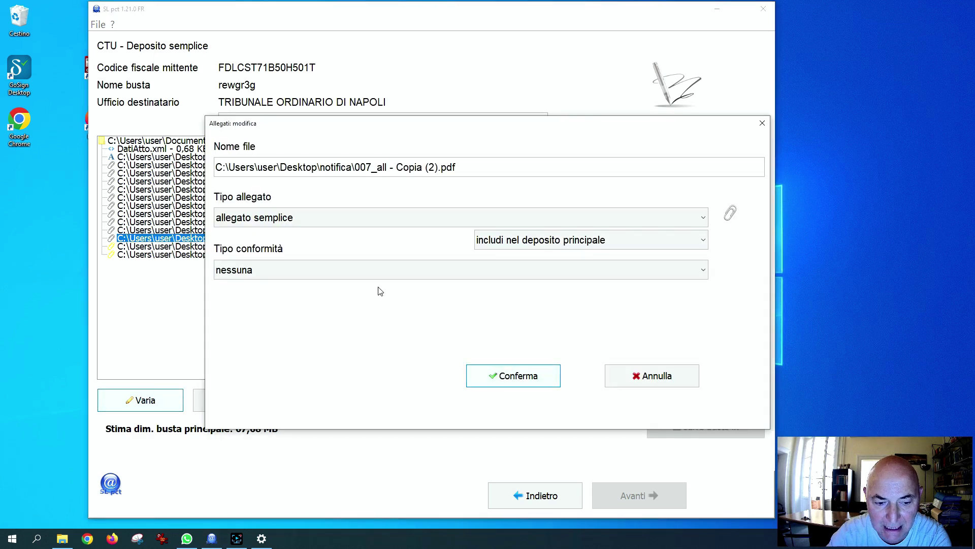
left_click(563, 240)
left_click(548, 270)
left_click(518, 376)
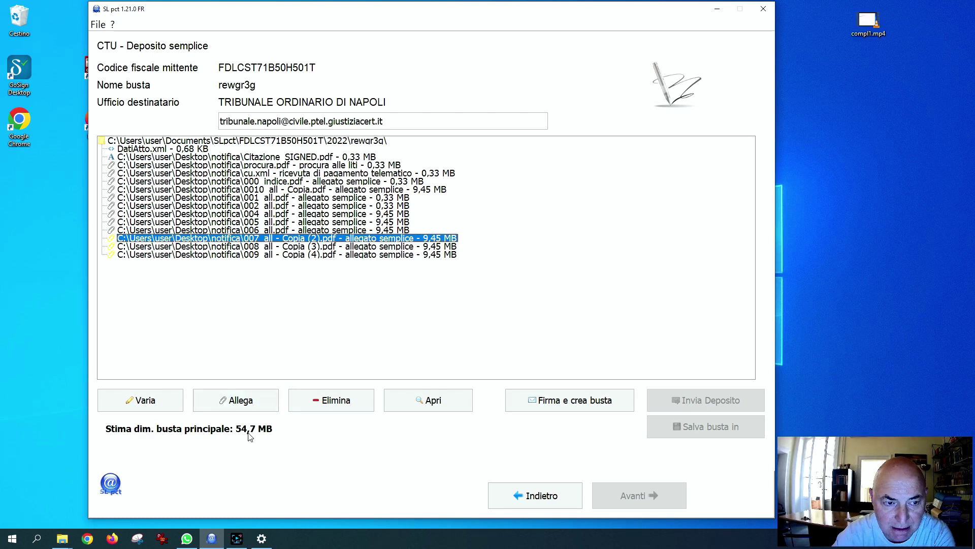
Launch 'Firma e crea busta' and proceed past the 30 MB envelope size warning
left_click(307, 256)
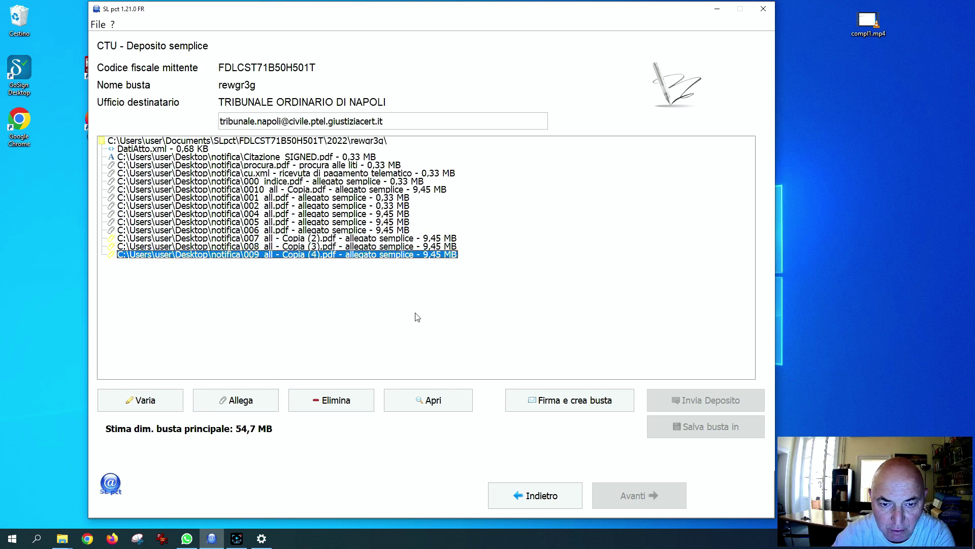
left_click(360, 231)
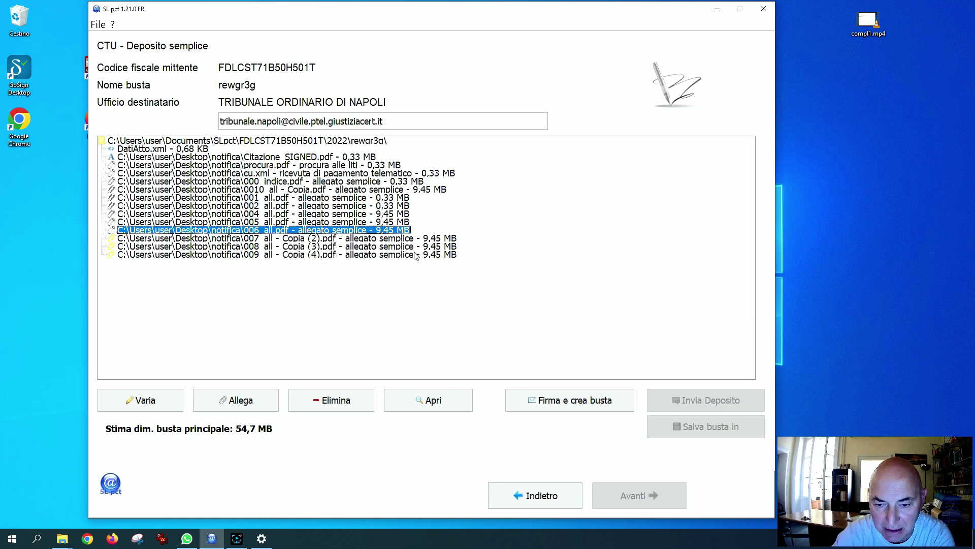
left_click(560, 401)
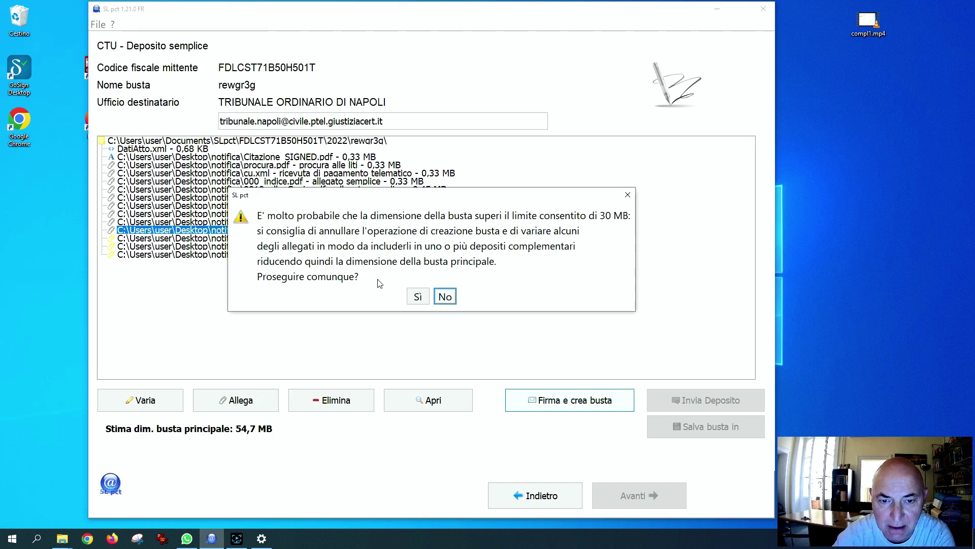
left_click(417, 296)
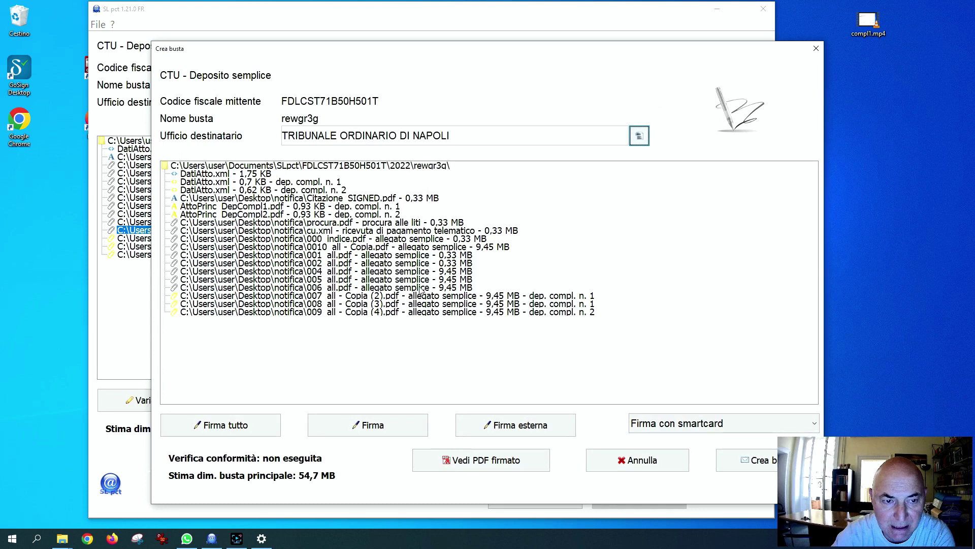
Sign only the necessary files with the smartcard, entering the card PIN
left_click(273, 428)
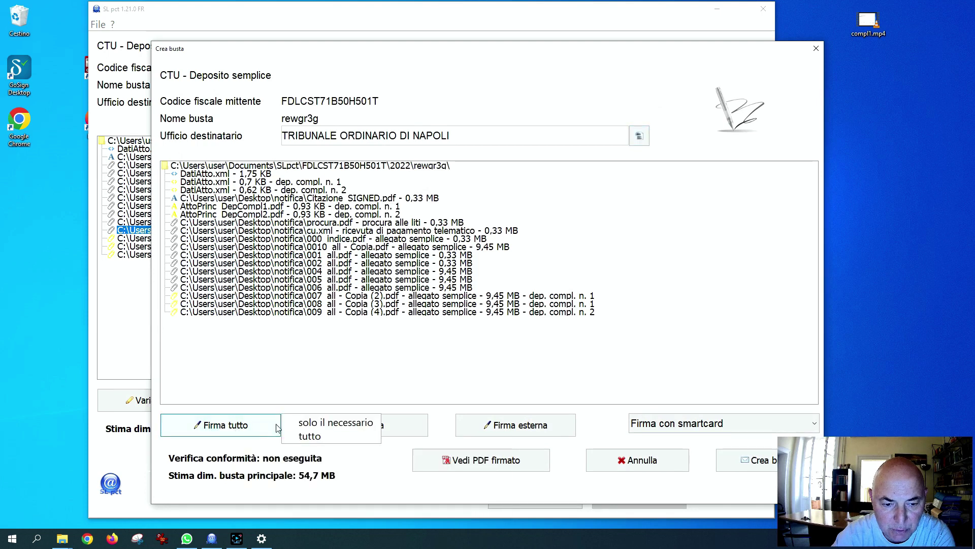
left_click(335, 423)
type("12345678")
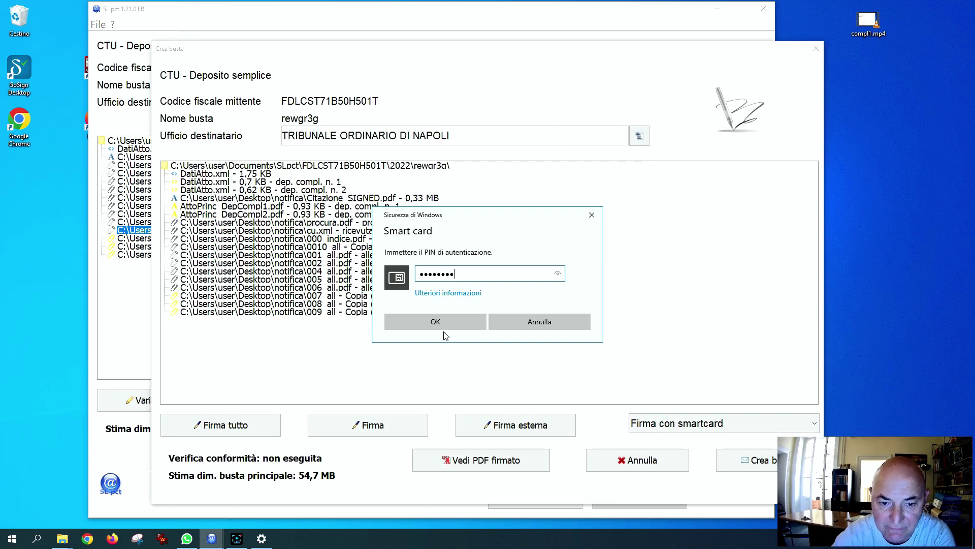
left_click(445, 326)
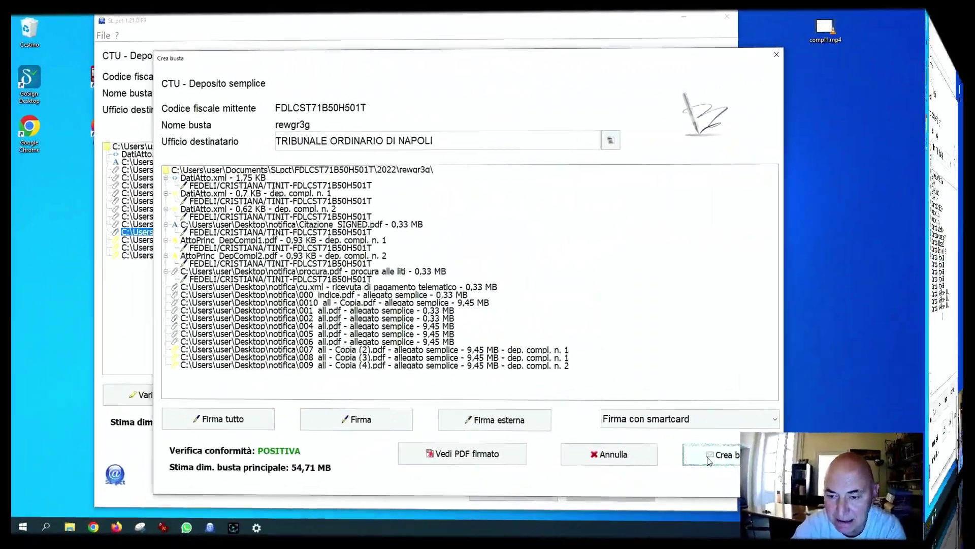
left_click(710, 460)
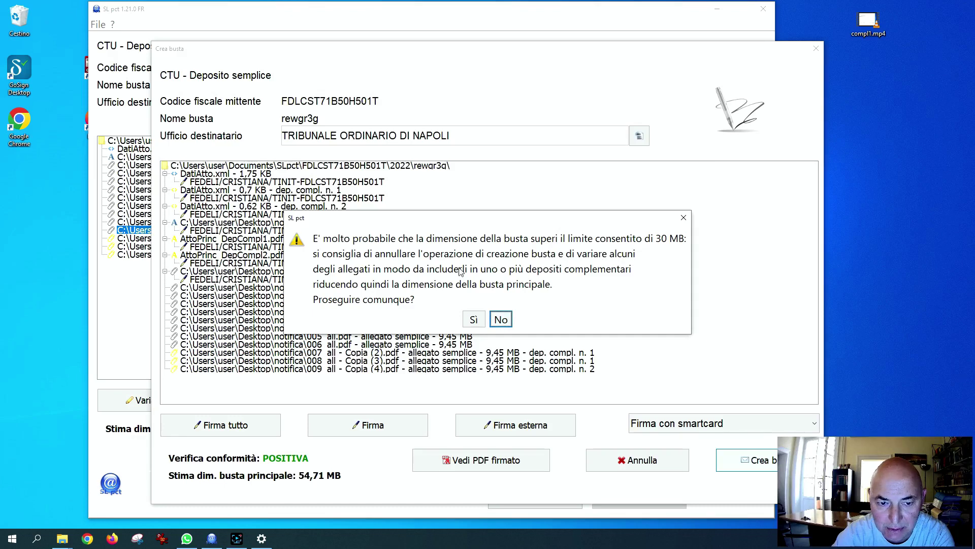
Create the 54,71 MB envelope with 25,98 MB and 12,99 MB complementary deposits
left_click(472, 317)
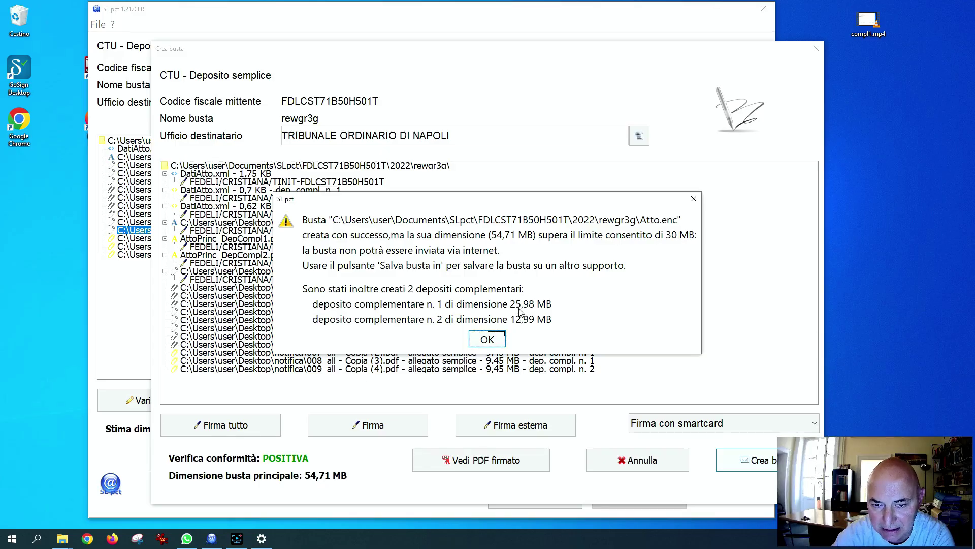
left_click(491, 343)
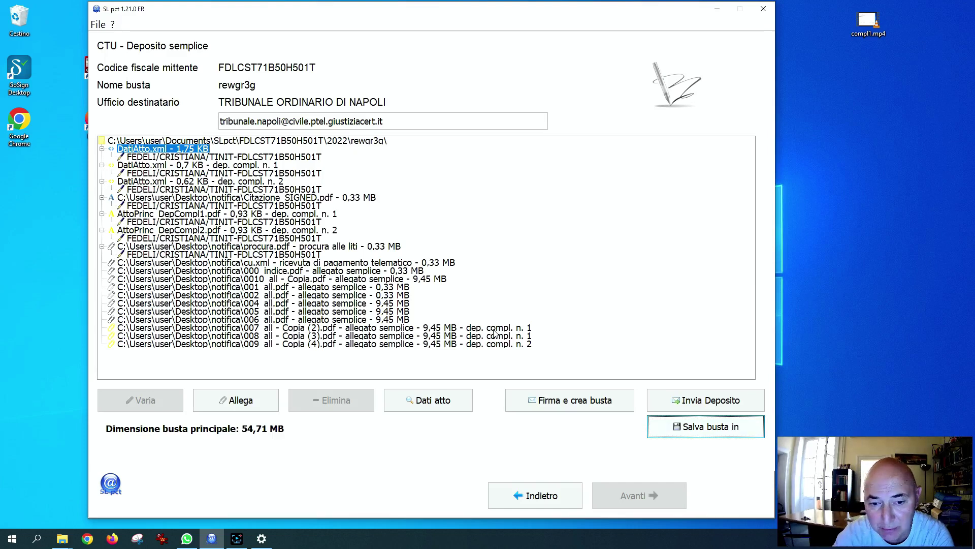
Review the 007 and 008 copies, then start sending and dismiss the complementary-deposit warning
left_click(414, 329)
left_click(429, 336)
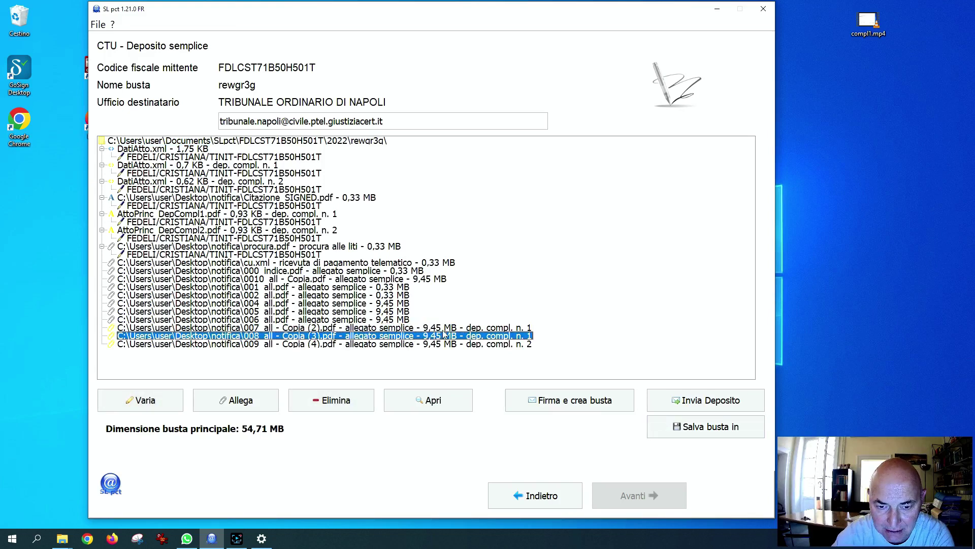
left_click(447, 329)
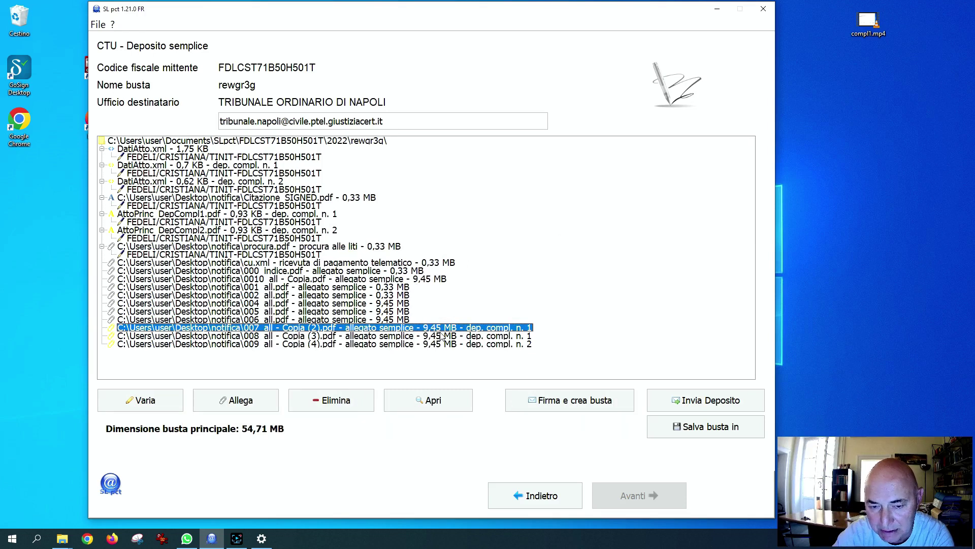
left_click(679, 405)
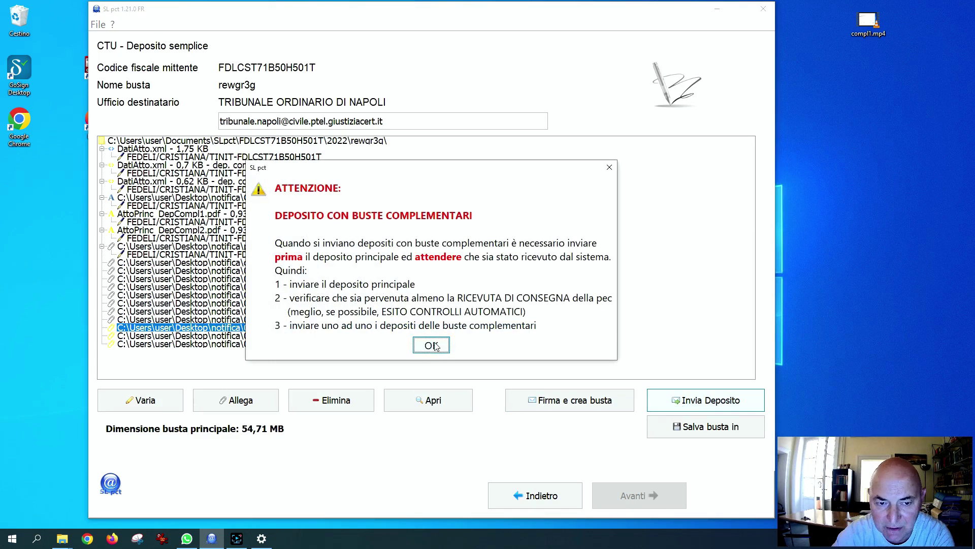
key("Return")
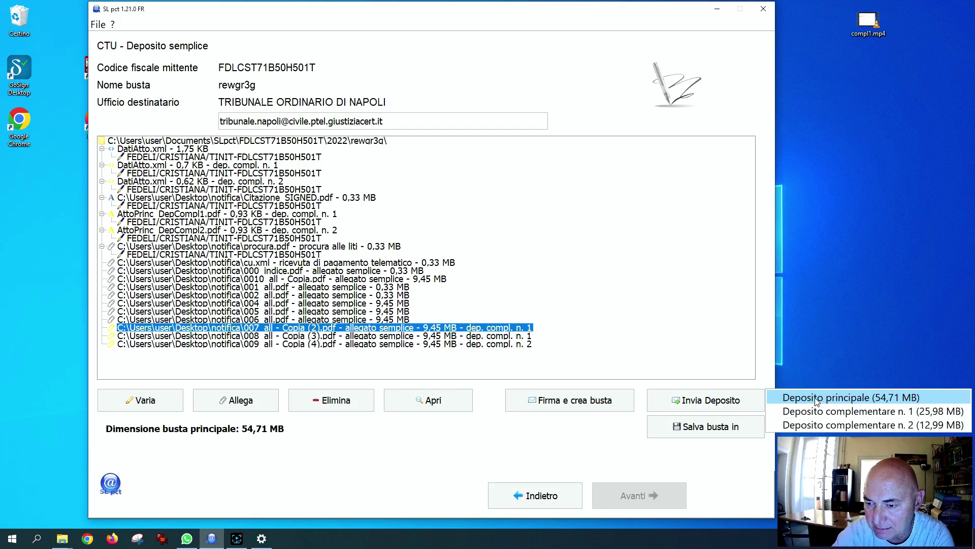